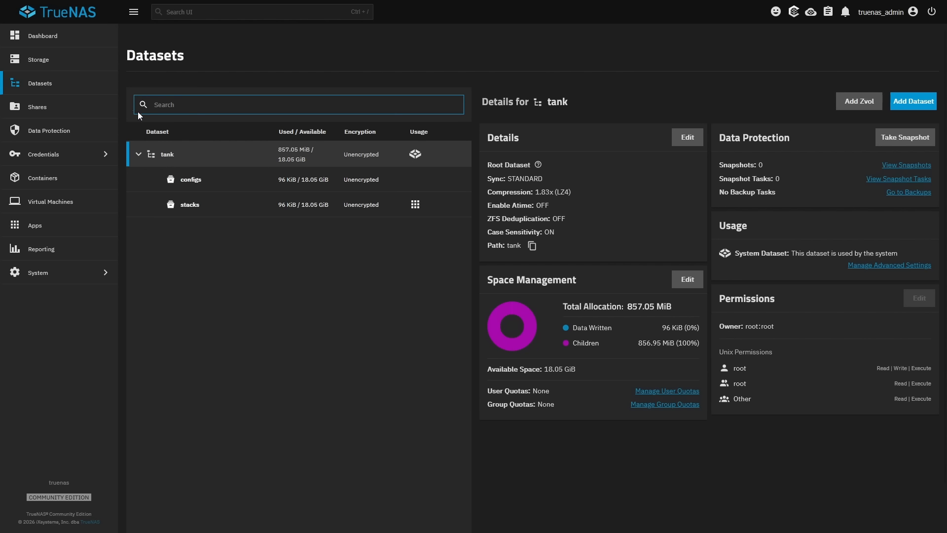
Step: Add a Generic dataset named seafile under tank/configs
{"action": "left_click", "coordinate": [205, 185]}
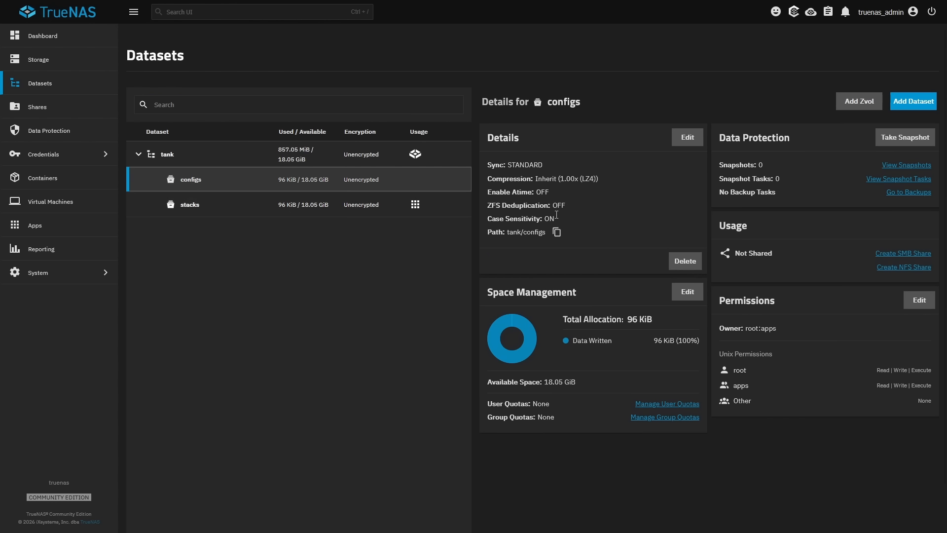
{"action": "left_click", "coordinate": [920, 104]}
{"action": "left_click", "coordinate": [695, 133]}
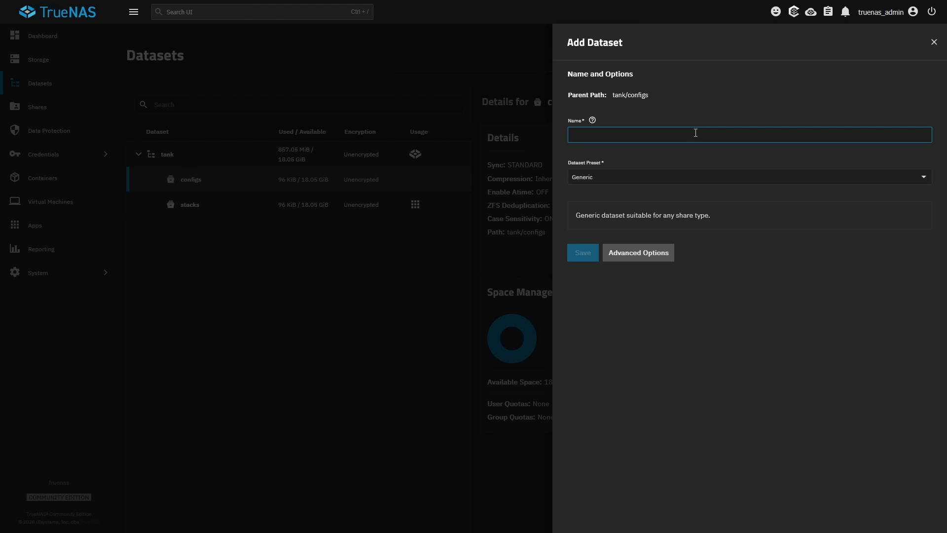
{"action": "type", "text": "seafile"}
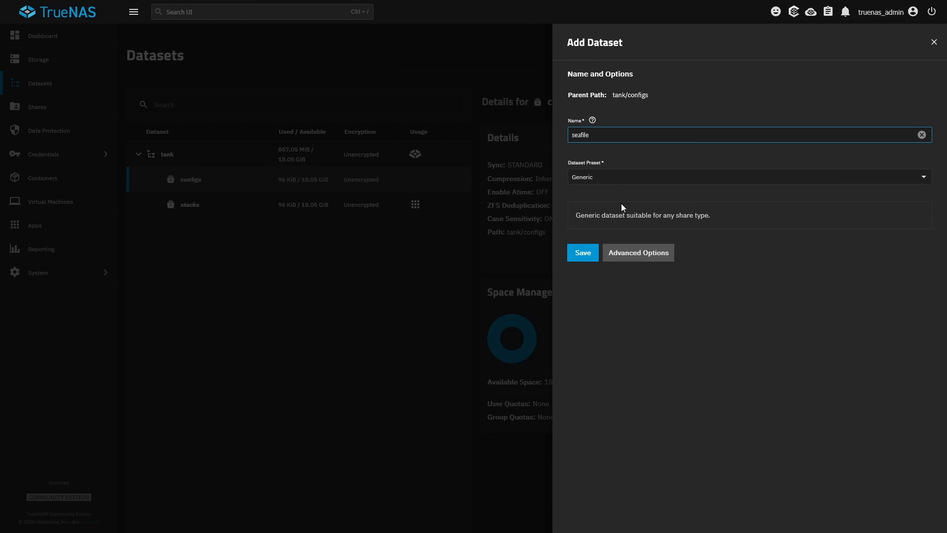
{"action": "left_click", "coordinate": [595, 252]}
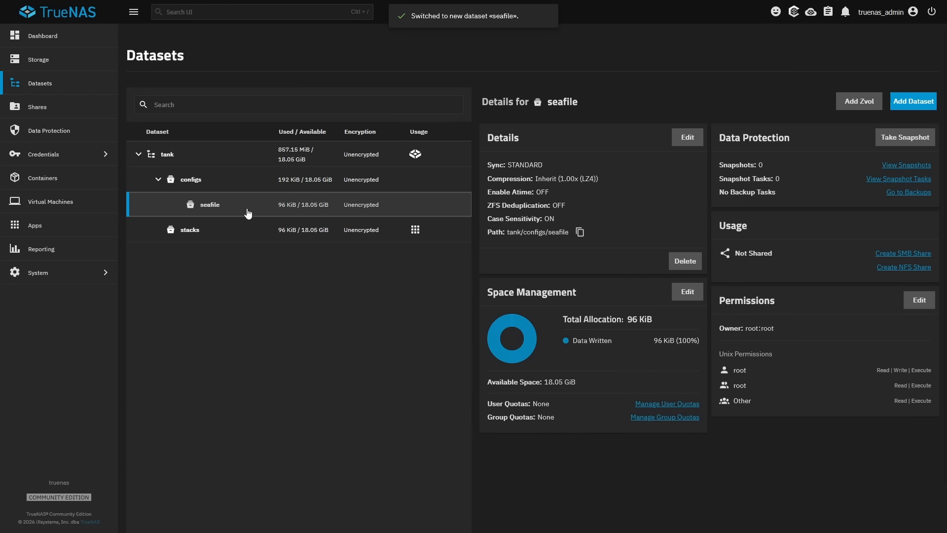
{"action": "left_click", "coordinate": [919, 300]}
Step: Give seafile group write, no read/execute for others, apps as applied owning group, and save
{"action": "left_click", "coordinate": [603, 229]}
{"action": "left_click", "coordinate": [576, 254]}
{"action": "left_click", "coordinate": [629, 255]}
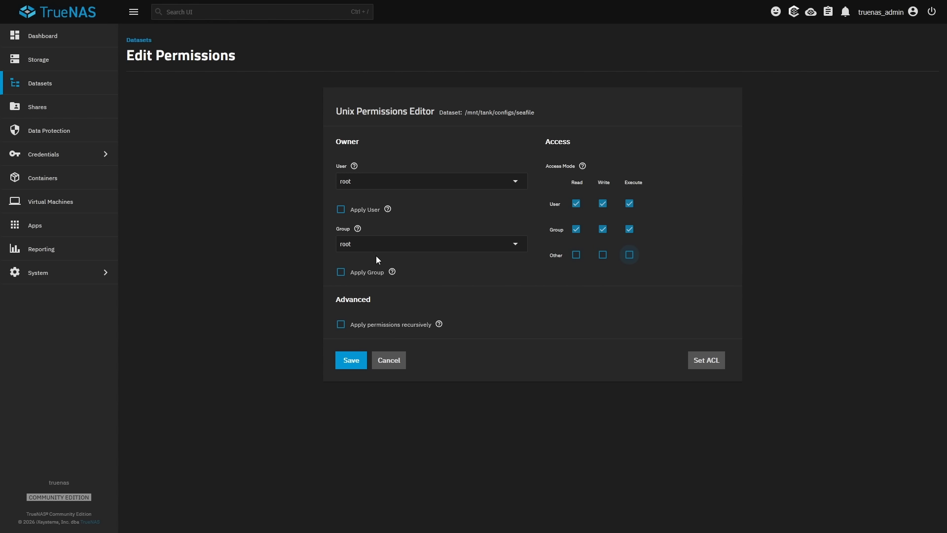
{"action": "left_click", "coordinate": [371, 245]}
{"action": "key", "text": "ctrl+a"}
{"action": "type", "text": "apps"}
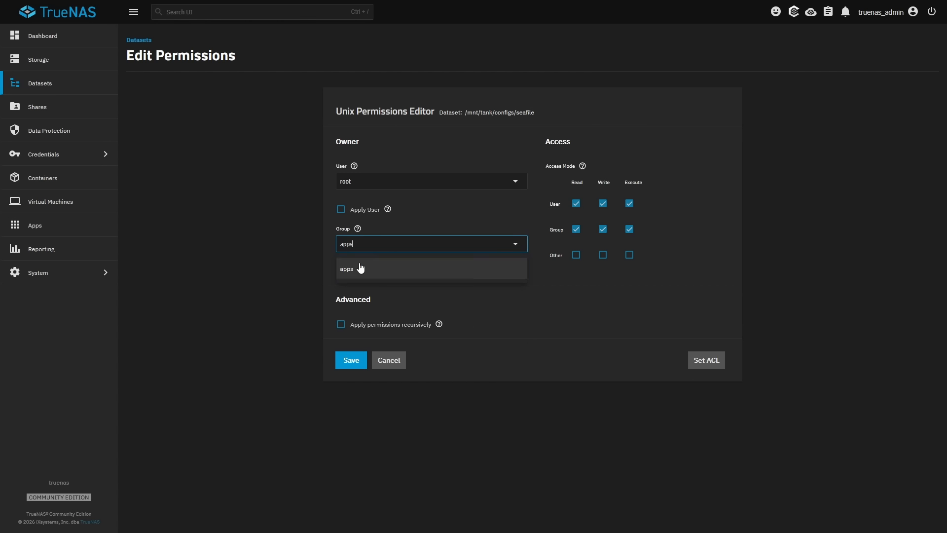
{"action": "left_click", "coordinate": [361, 269]}
{"action": "left_click", "coordinate": [341, 271]}
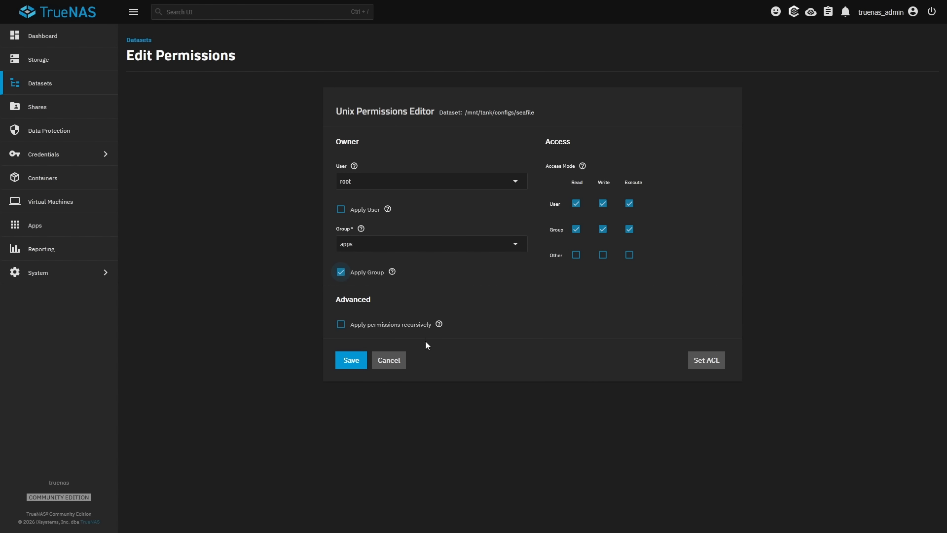
{"action": "left_click", "coordinate": [345, 363]}
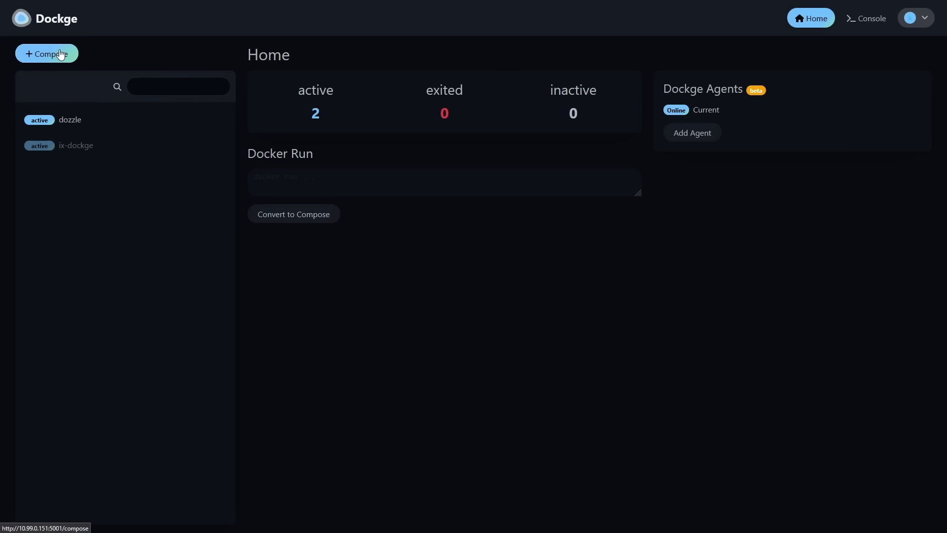
Step: Draft a new Dockge stack named seafile and delete all sample compose text
{"action": "left_click", "coordinate": [61, 54]}
{"action": "left_click", "coordinate": [285, 153]}
{"action": "type", "text": "seafile"}
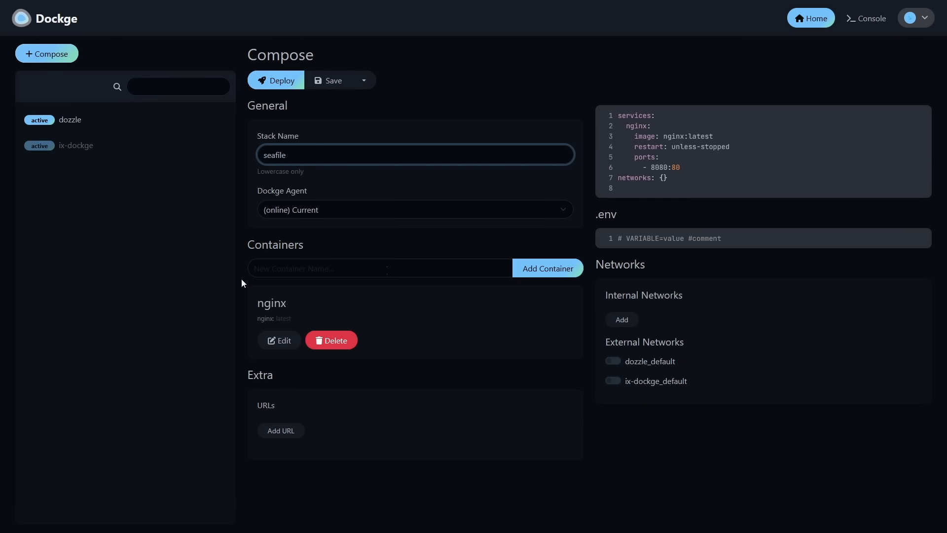
{"action": "left_click", "coordinate": [680, 197]}
{"action": "key", "text": "ctrl+a"}
{"action": "key", "text": "BackSpace"}
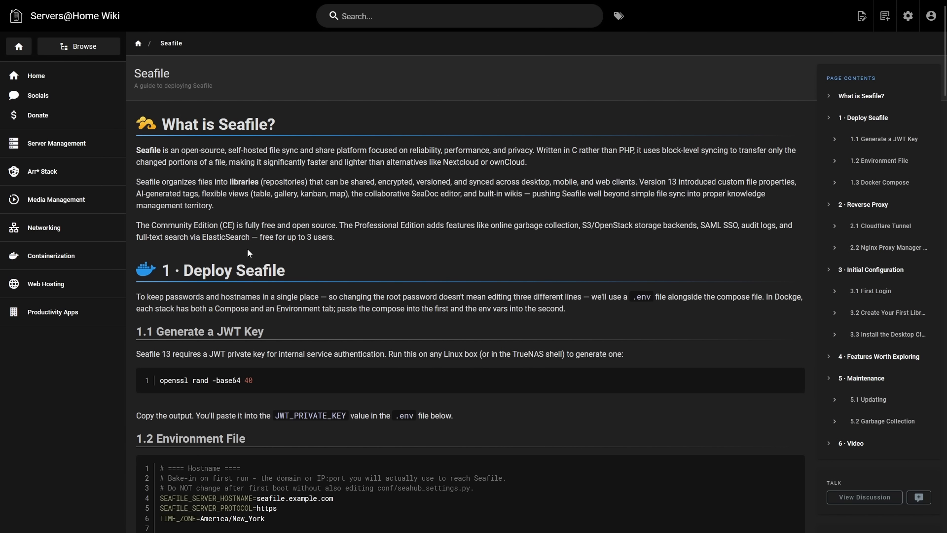
Step: Jump to the guide's 1.3 Docker Compose section and copy its code block
{"action": "left_click_drag", "start_coordinate": [160, 271], "coordinate": [246, 273]}
{"action": "left_click", "coordinate": [247, 271]}
{"action": "left_click", "coordinate": [879, 182]}
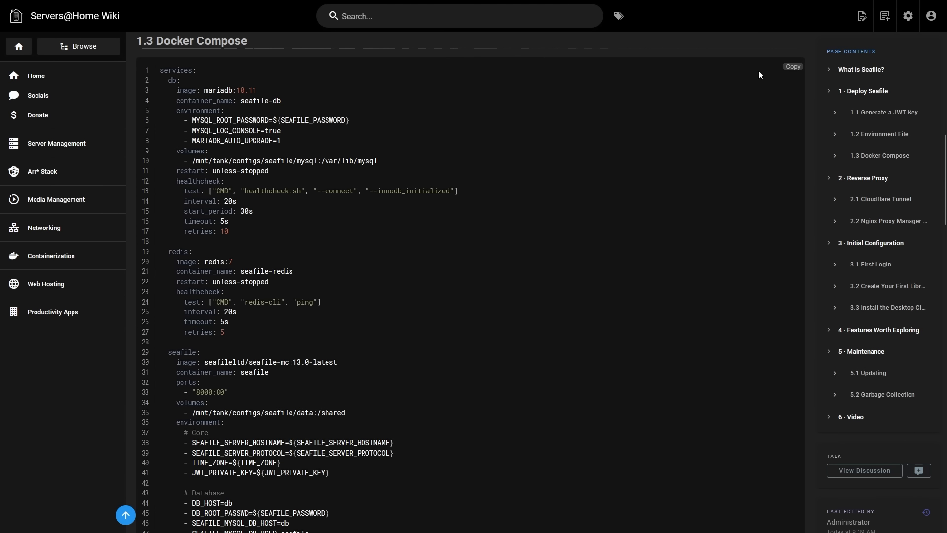
{"action": "left_click", "coordinate": [792, 67]}
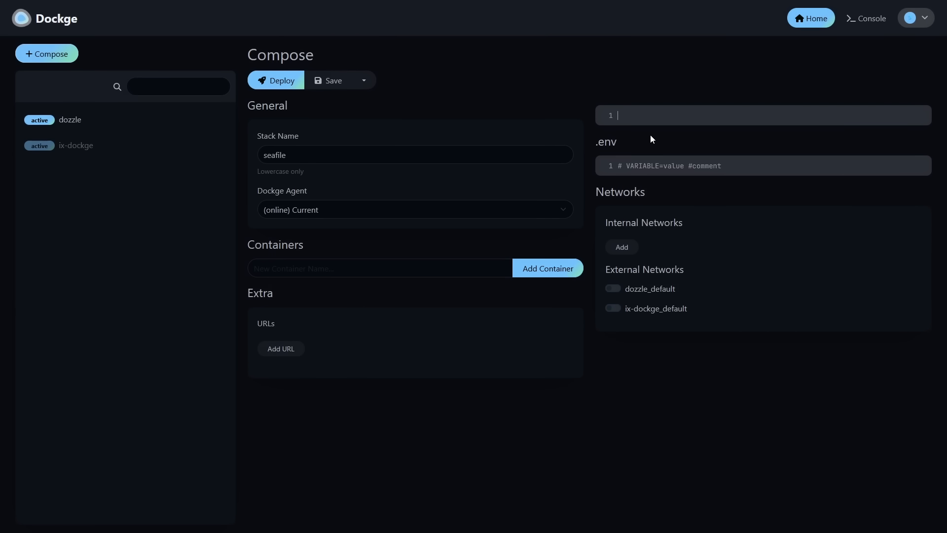
Step: Paste the compose services, check the /mnt/tank/configs/seafile volume and 8000 port, copy the env file
{"action": "left_click", "coordinate": [650, 117]}
{"action": "key", "text": "ctrl+v"}
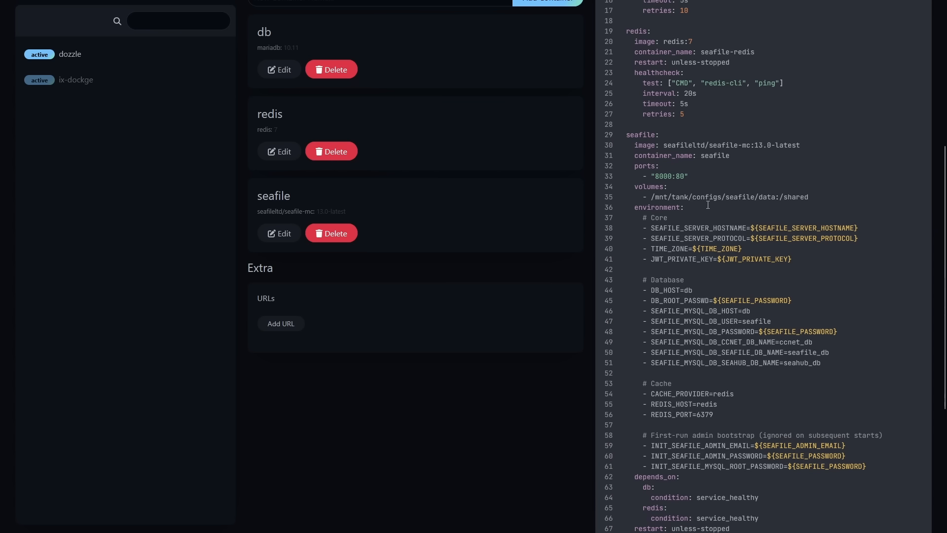
{"action": "left_click_drag", "start_coordinate": [651, 197], "coordinate": [754, 201]}
{"action": "left_click", "coordinate": [716, 197]}
{"action": "double_click", "coordinate": [660, 176]}
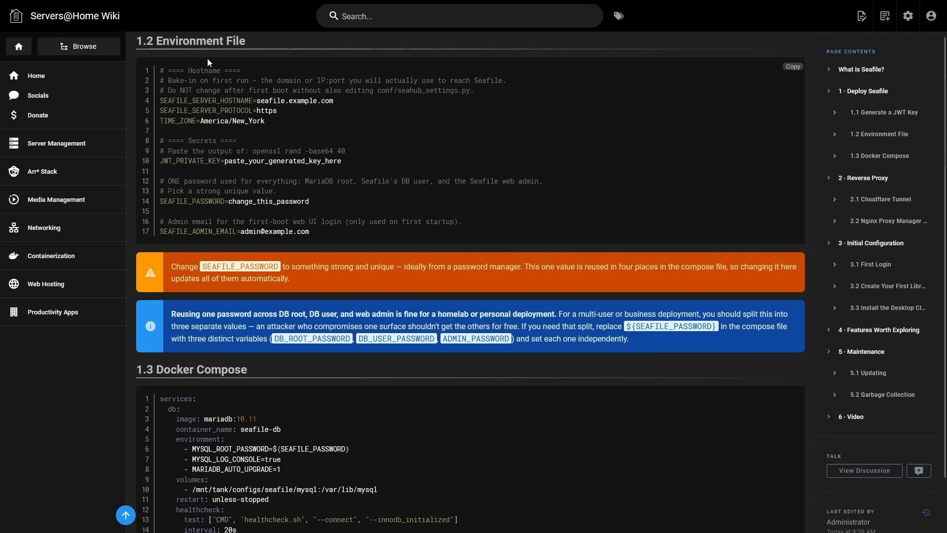
{"action": "left_click", "coordinate": [792, 67]}
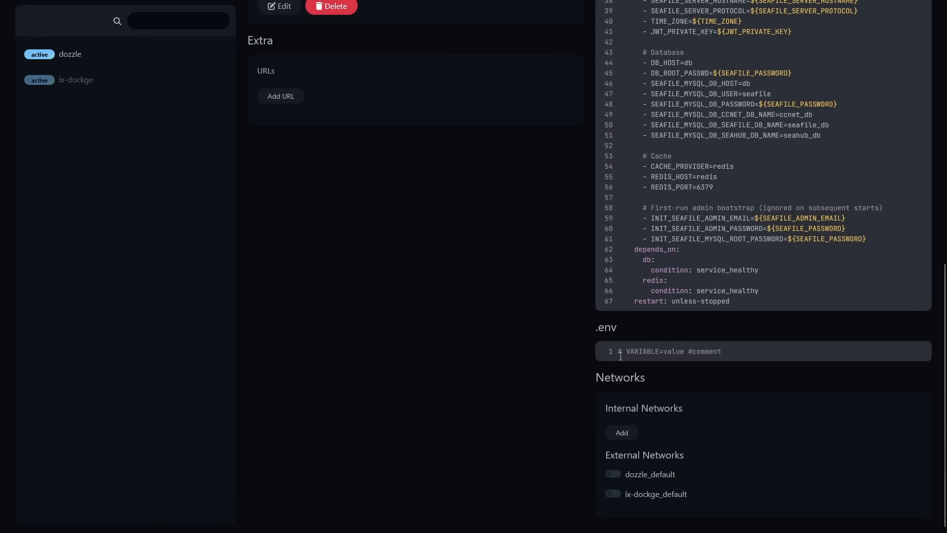
Step: Replace the placeholder .env contents with the pasted Seafile environment variables
{"action": "left_click", "coordinate": [762, 351]}
{"action": "key", "text": "ctrl+a"}
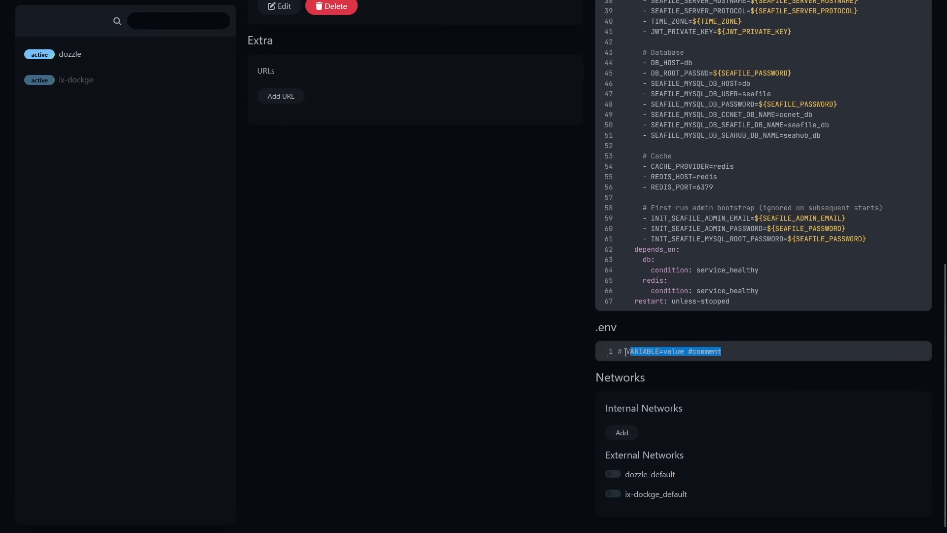
{"action": "key", "text": "BackSpace"}
{"action": "key", "text": "ctrl+v"}
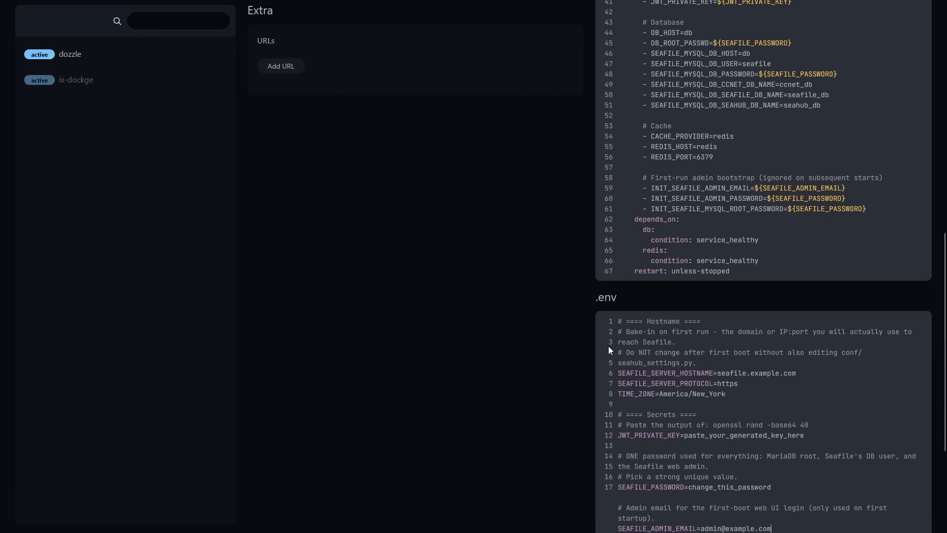
{"action": "scroll", "coordinate": [693, 367], "scroll_direction": "down", "scroll_amount": 1}
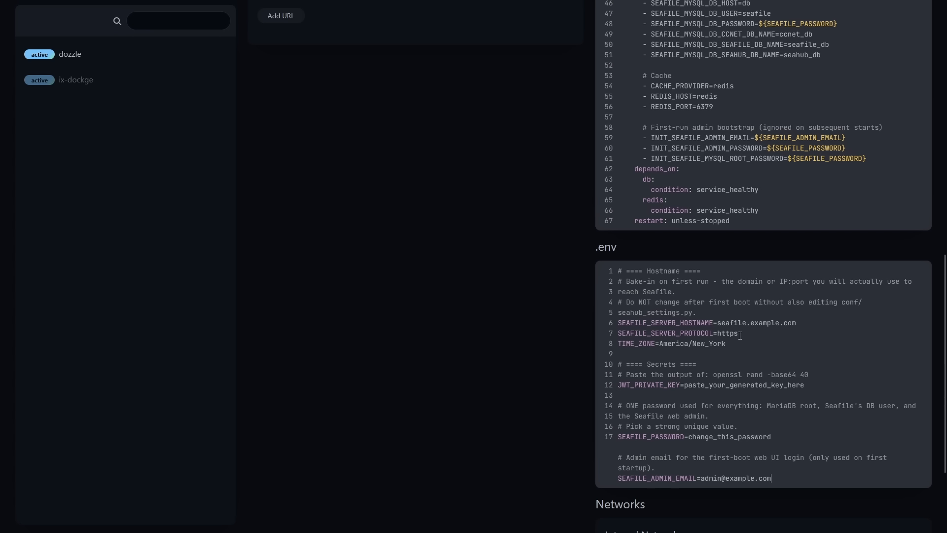
Step: Change the protocol to http and the hostname to 10.99.0.151:8000
{"action": "left_click", "coordinate": [748, 332]}
{"action": "key", "text": "BackSpace"}
{"action": "left_click_drag", "start_coordinate": [800, 325], "coordinate": [718, 325]}
{"action": "key", "text": "BackSpace"}
{"action": "type", "text": "10."}
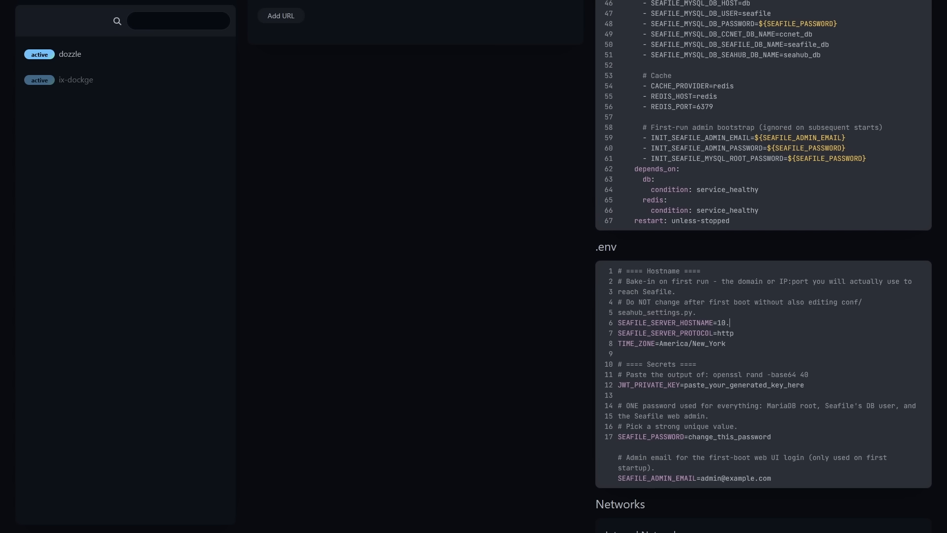
{"action": "type", "text": "99.0.151:8000"}
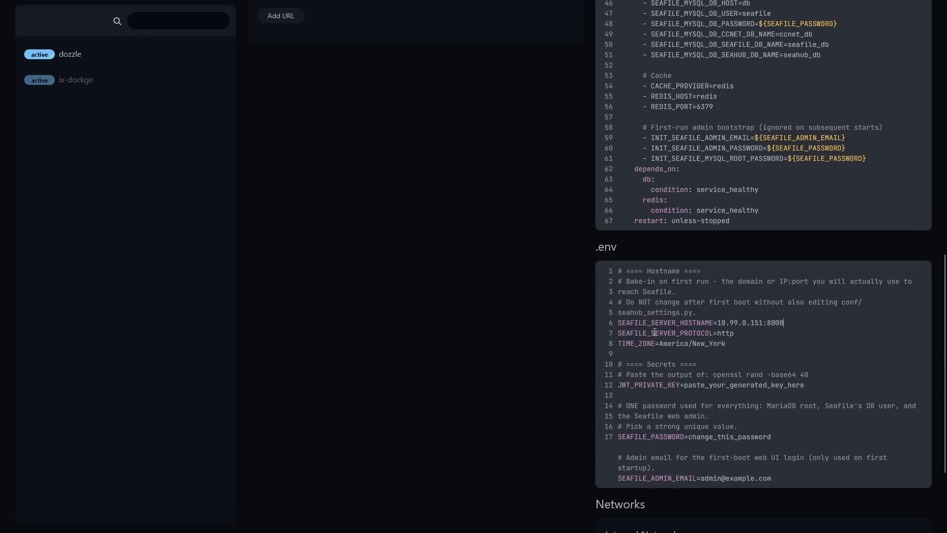
{"action": "left_click", "coordinate": [264, 5]}
{"action": "left_click", "coordinate": [885, 117]}
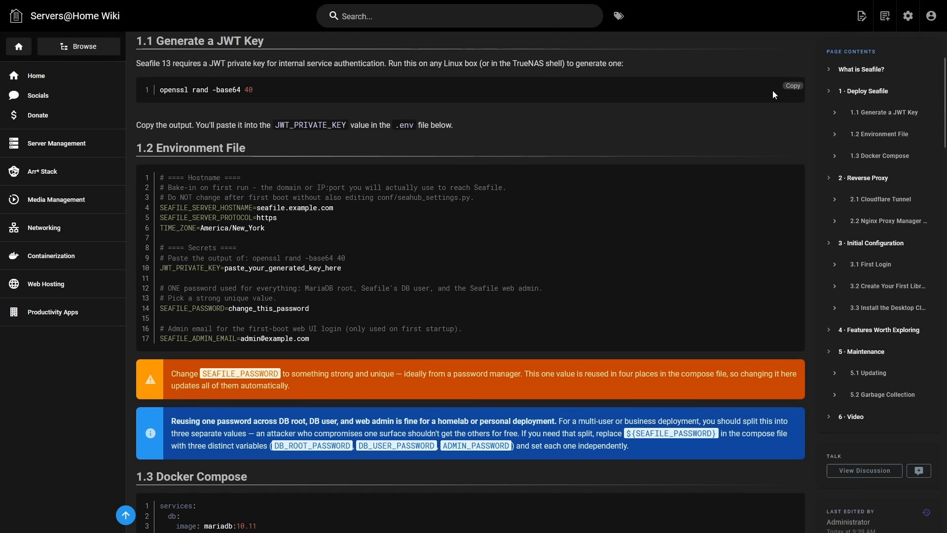
Step: Generate a JWT key with openssl rand -base64 40 in the TrueNAS shell and copy it
{"action": "left_click", "coordinate": [789, 87]}
{"action": "mouse_move", "coordinate": [130, 1]}
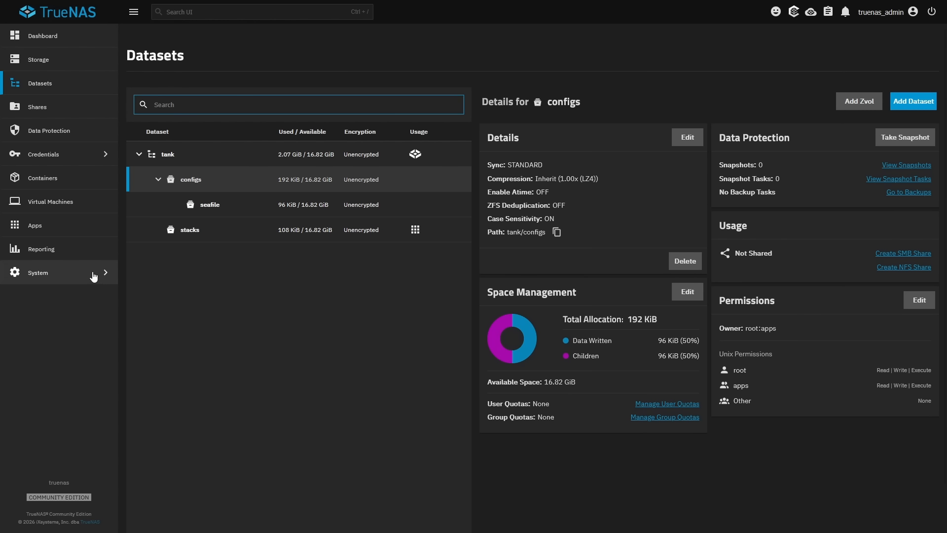
{"action": "left_click", "coordinate": [33, 272]}
{"action": "left_click", "coordinate": [158, 168]}
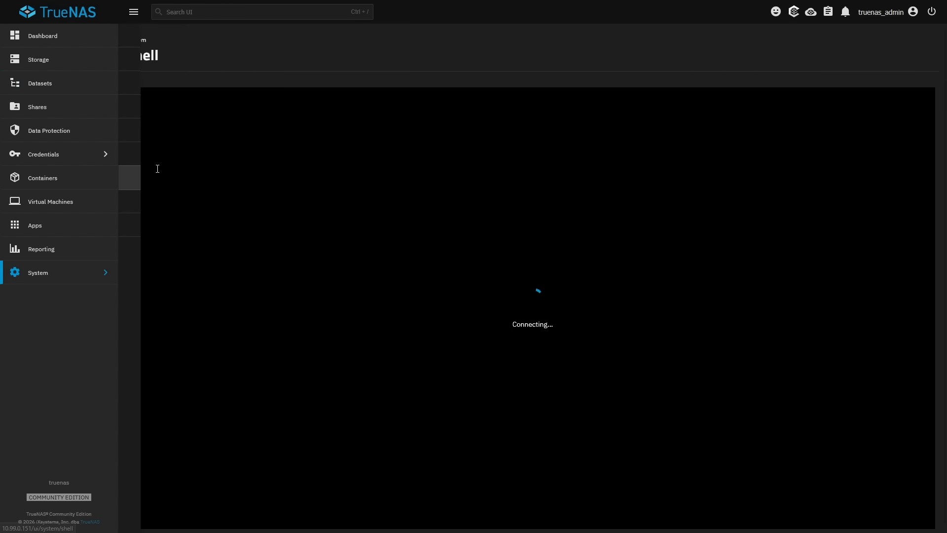
{"action": "key", "text": "ctrl+v"}
{"action": "key", "text": "Return"}
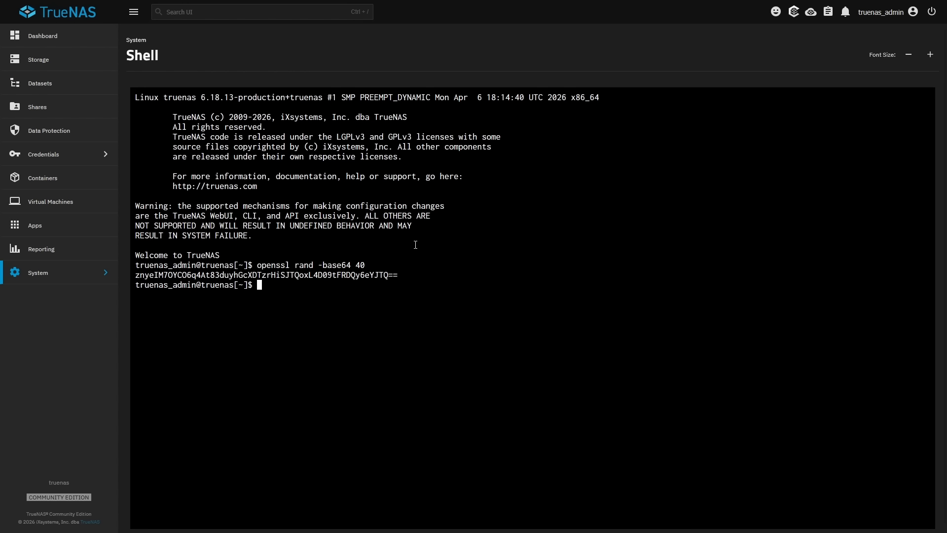
{"action": "left_click_drag", "start_coordinate": [400, 277], "coordinate": [135, 274]}
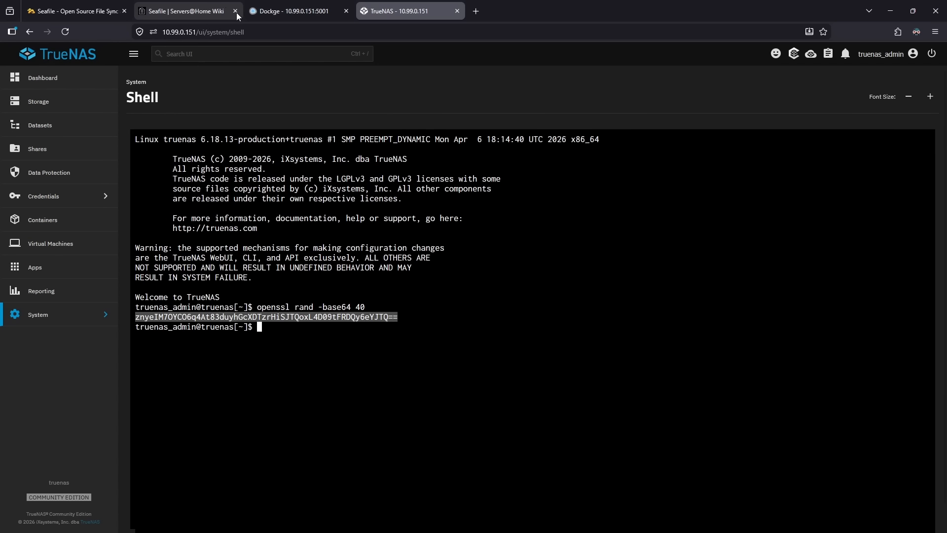
{"action": "left_click", "coordinate": [235, 13]}
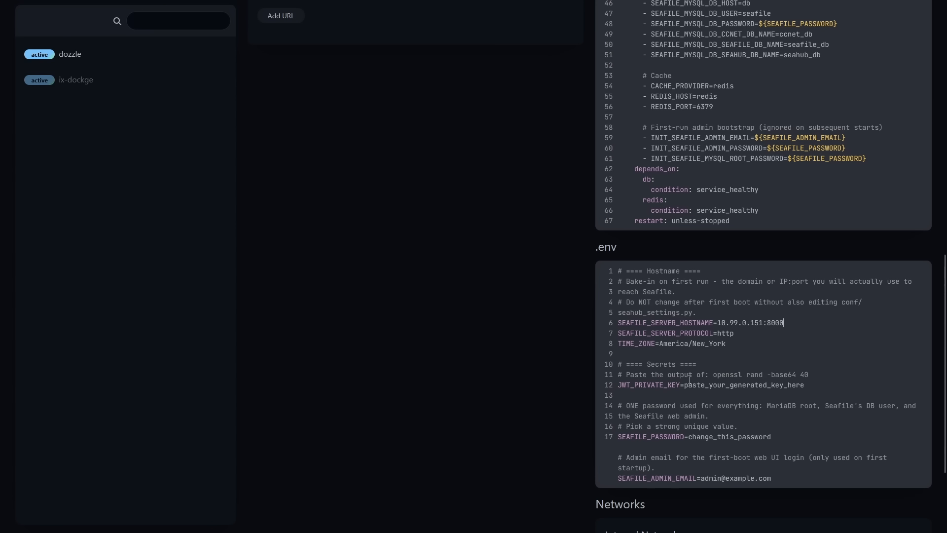
Step: Paste the JWT key into .env and overwrite SEAFILE_PASSWORD with the chosen password
{"action": "left_click_drag", "start_coordinate": [684, 385], "coordinate": [812, 391]}
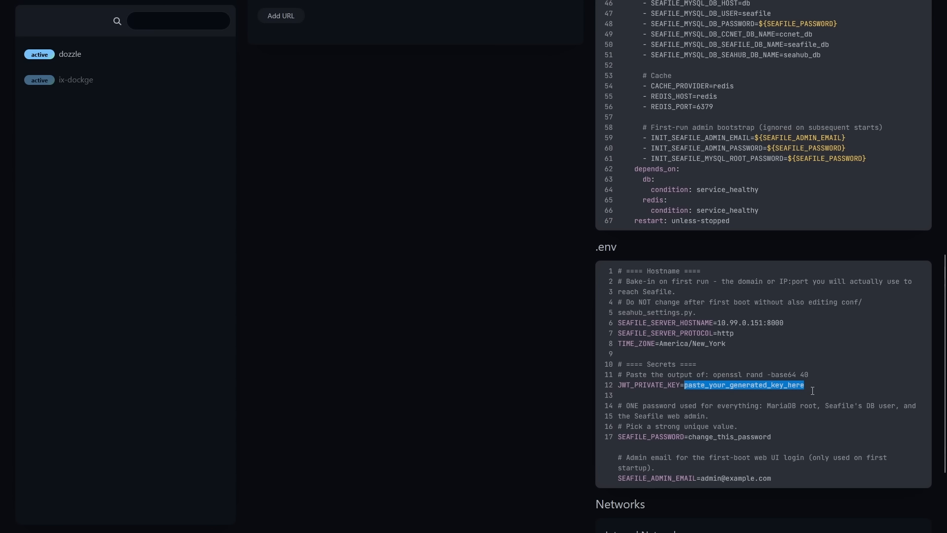
{"action": "key", "text": "ctrl+v"}
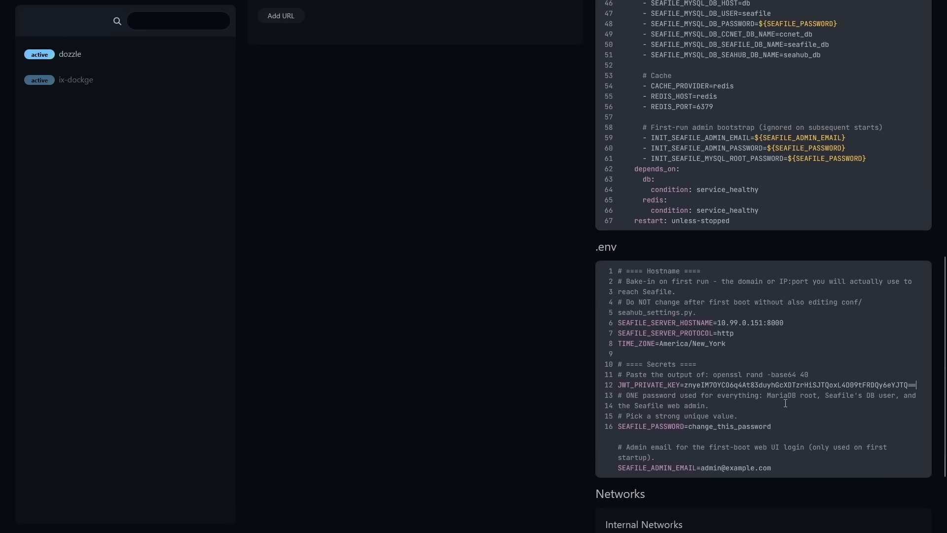
{"action": "left_click_drag", "start_coordinate": [773, 427], "coordinate": [688, 427]}
{"action": "type", "text": "admin"}
Step: Deploy the seafile stack and open the Seafile web UI on port 8000
{"action": "scroll", "coordinate": [461, 416], "scroll_direction": "up", "scroll_amount": 12}
{"action": "left_click", "coordinate": [262, 82]}
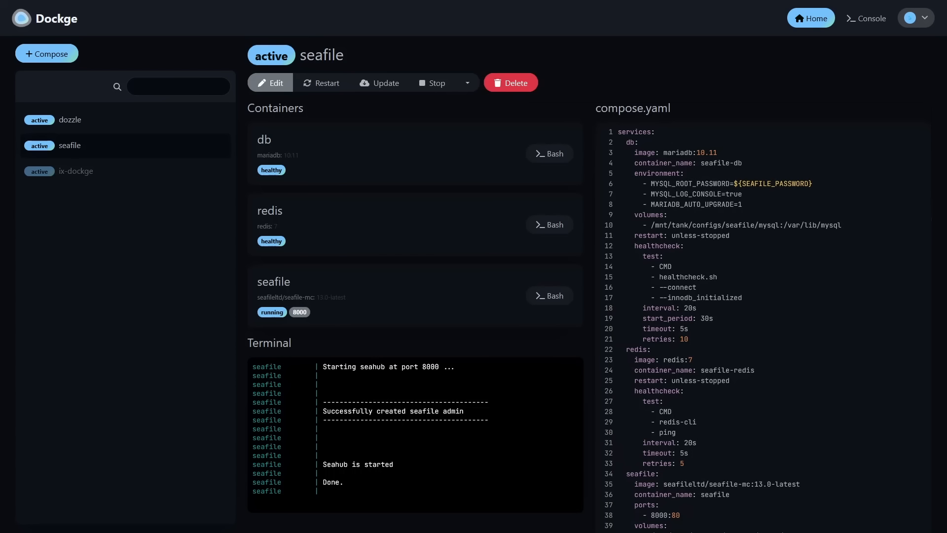
{"action": "left_click", "coordinate": [300, 314]}
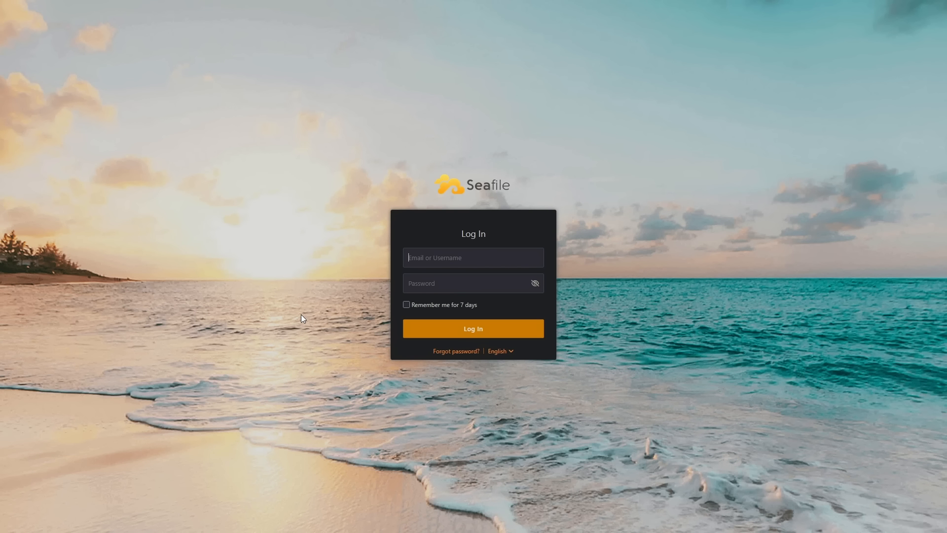
Step: Log in with the admin account credentials, close the Welcome dialog, and enable dark mode
{"action": "type", "text": "admin"}
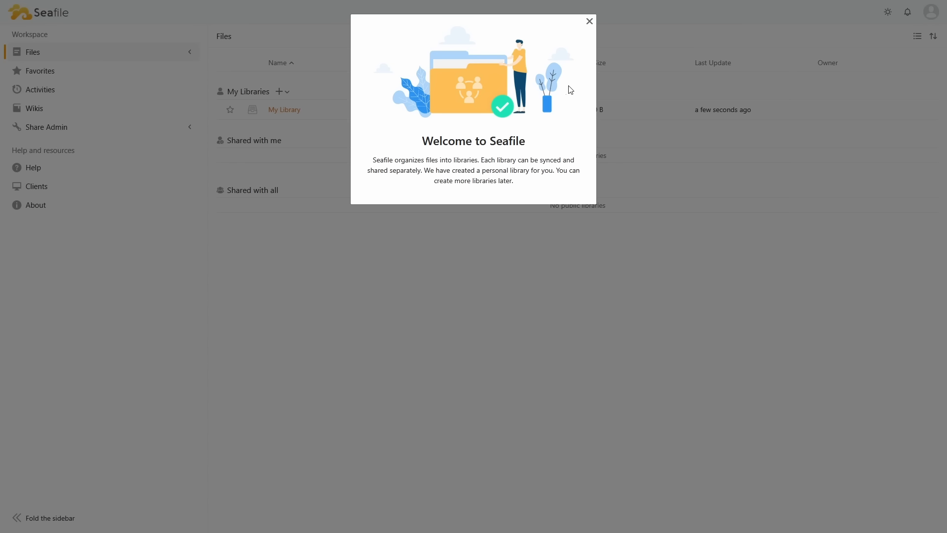
{"action": "left_click", "coordinate": [589, 22]}
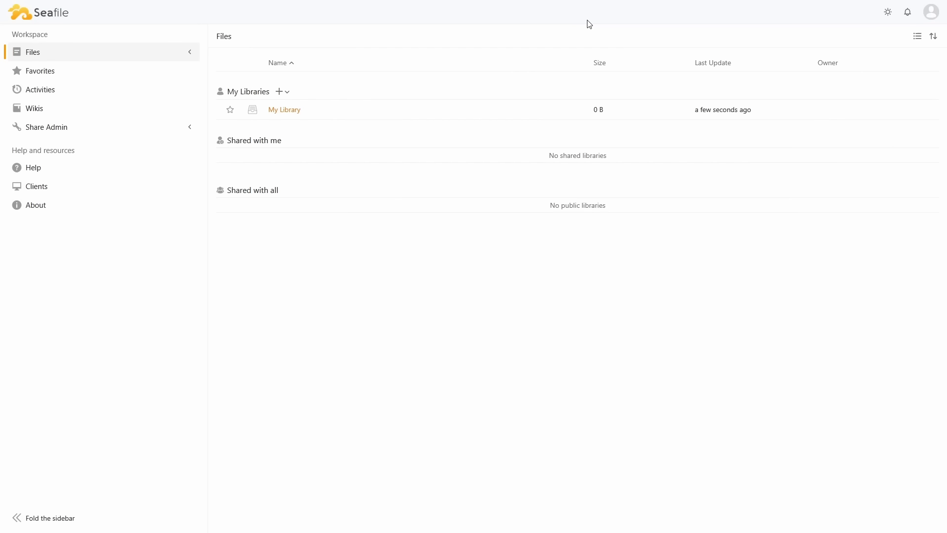
{"action": "left_click", "coordinate": [887, 14]}
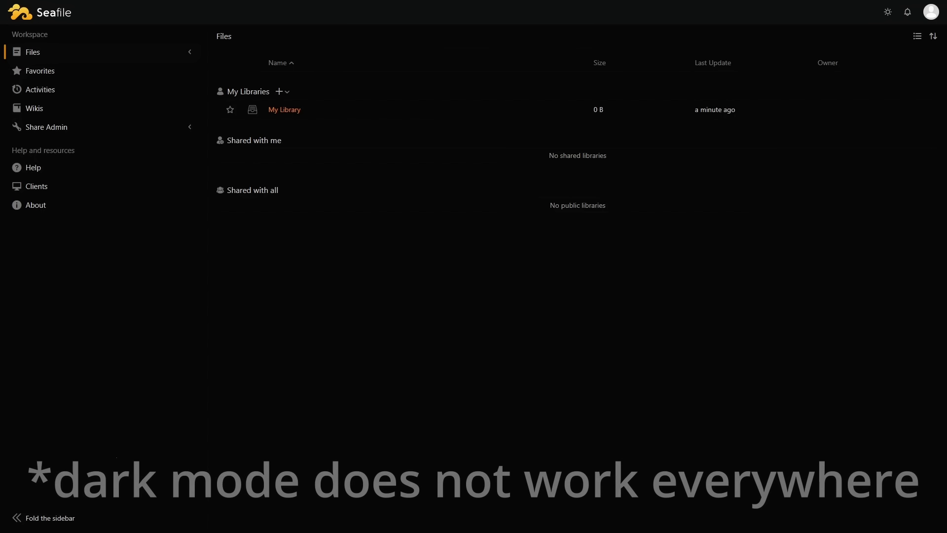
Step: Open the account Settings page and look at its WebDAV Access section
{"action": "left_click", "coordinate": [931, 19]}
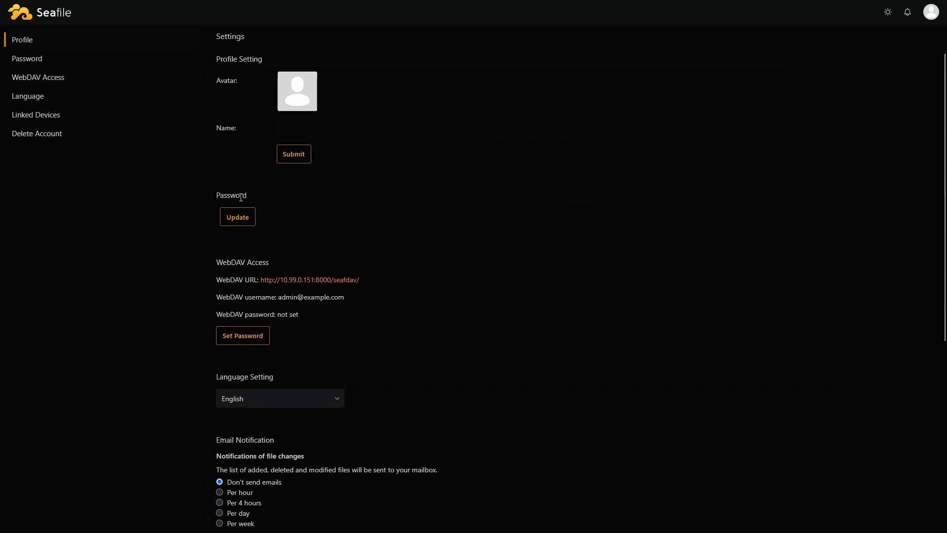
{"action": "left_click_drag", "start_coordinate": [223, 262], "coordinate": [274, 267]}
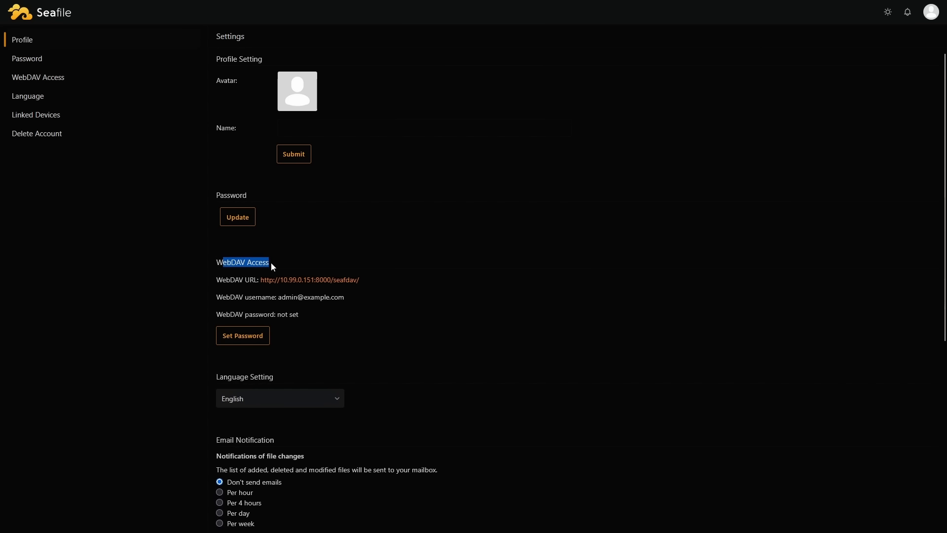
{"action": "left_click", "coordinate": [274, 268]}
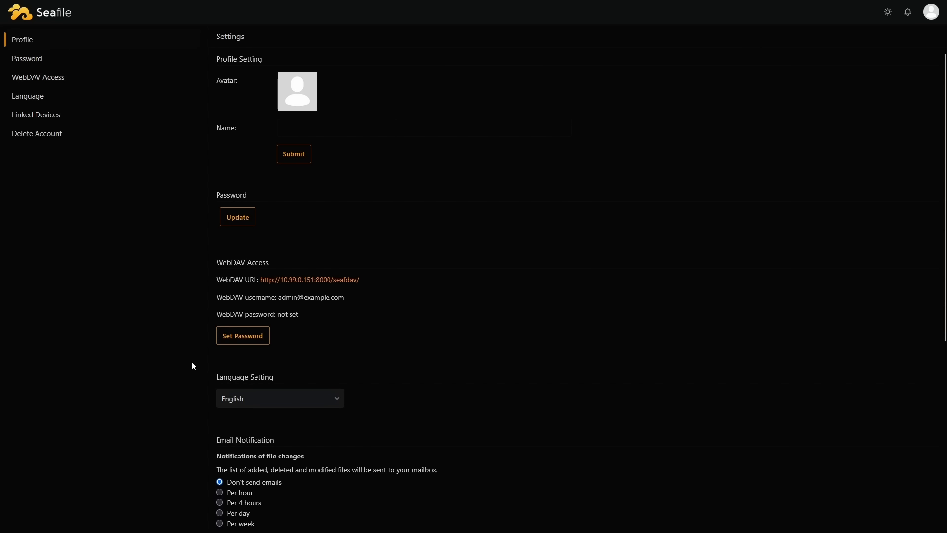
Step: In System Admin, browse Libraries, Wikis, Users, Groups, Notifications and Links pages
{"action": "left_click", "coordinate": [929, 13]}
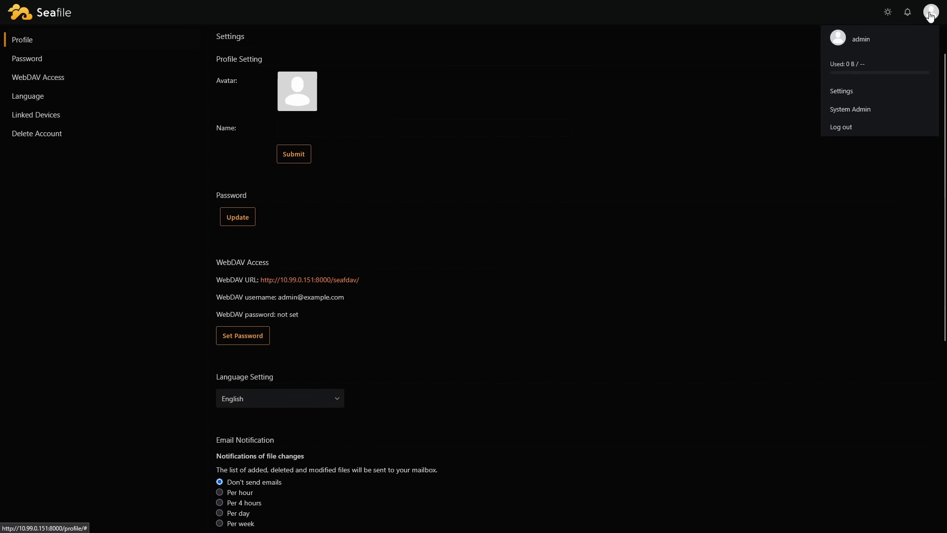
{"action": "left_click", "coordinate": [861, 111]}
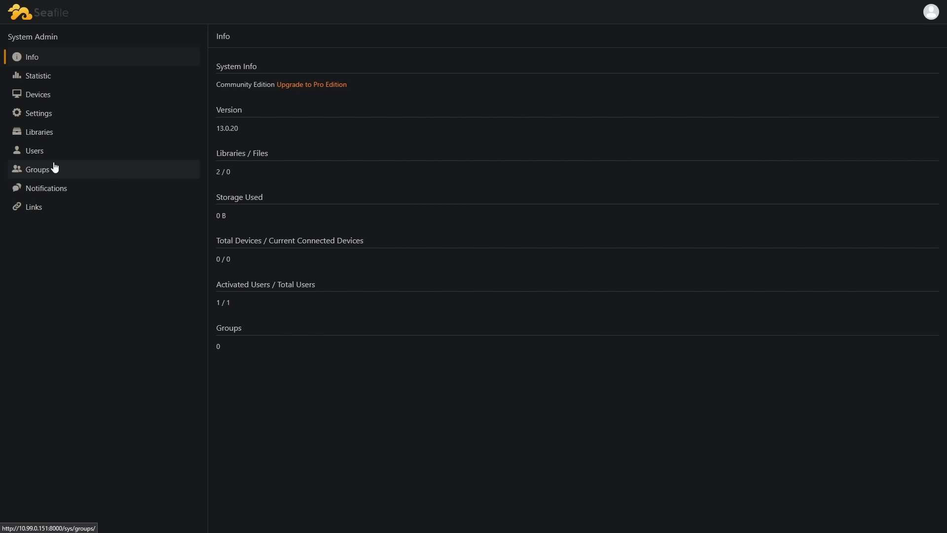
{"action": "left_click", "coordinate": [42, 136]}
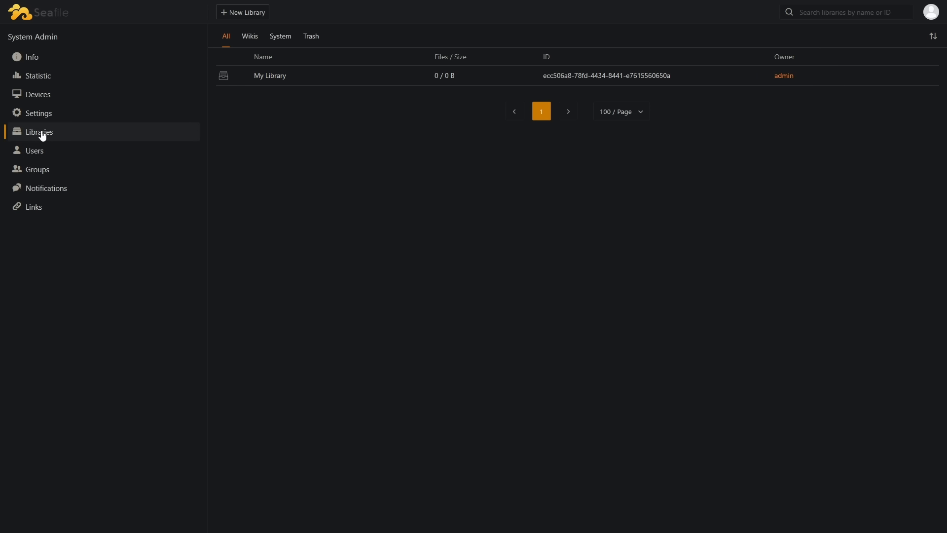
{"action": "left_click", "coordinate": [254, 38]}
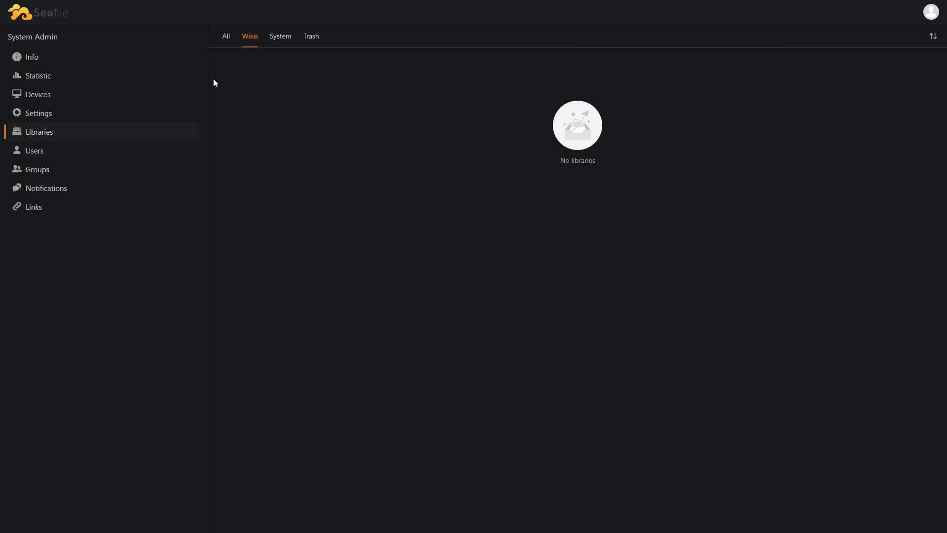
{"action": "left_click", "coordinate": [106, 153]}
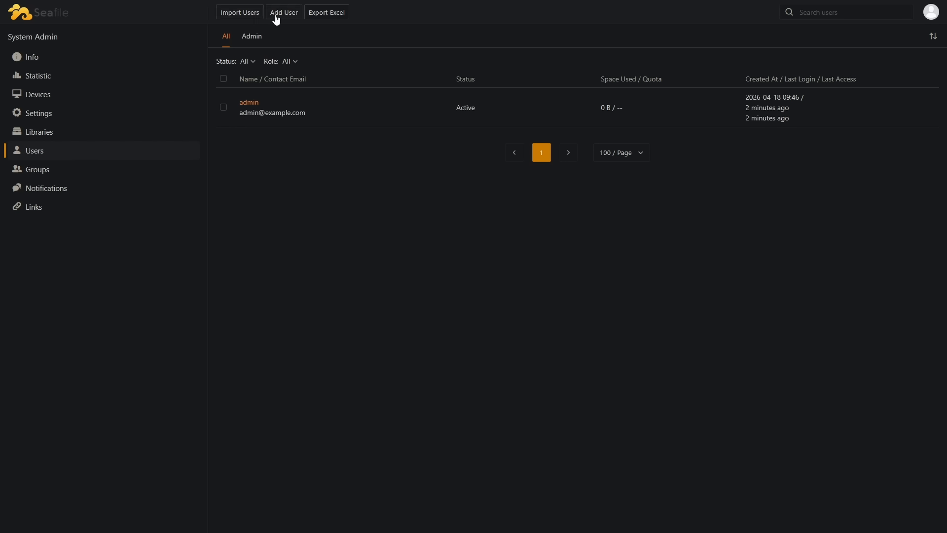
{"action": "left_click", "coordinate": [55, 170]}
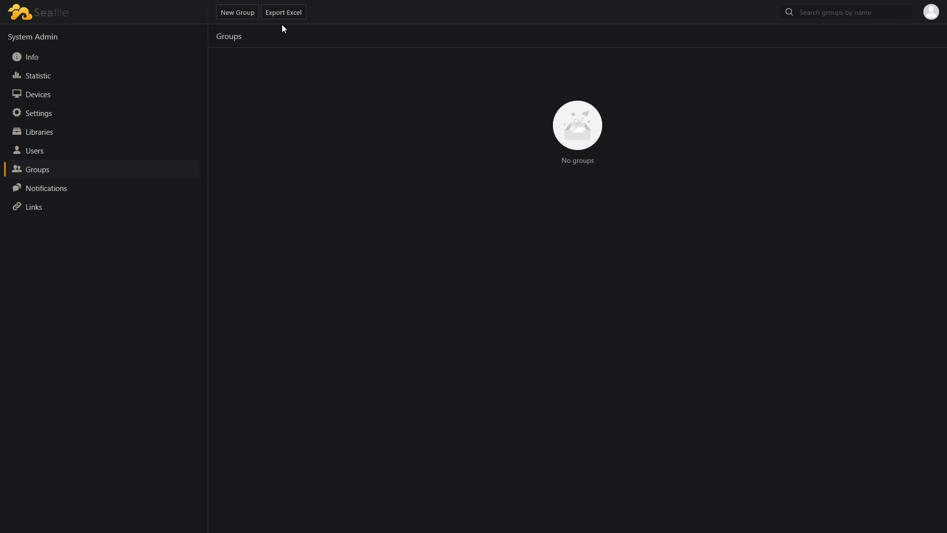
{"action": "left_click", "coordinate": [96, 189]}
{"action": "left_click", "coordinate": [80, 205]}
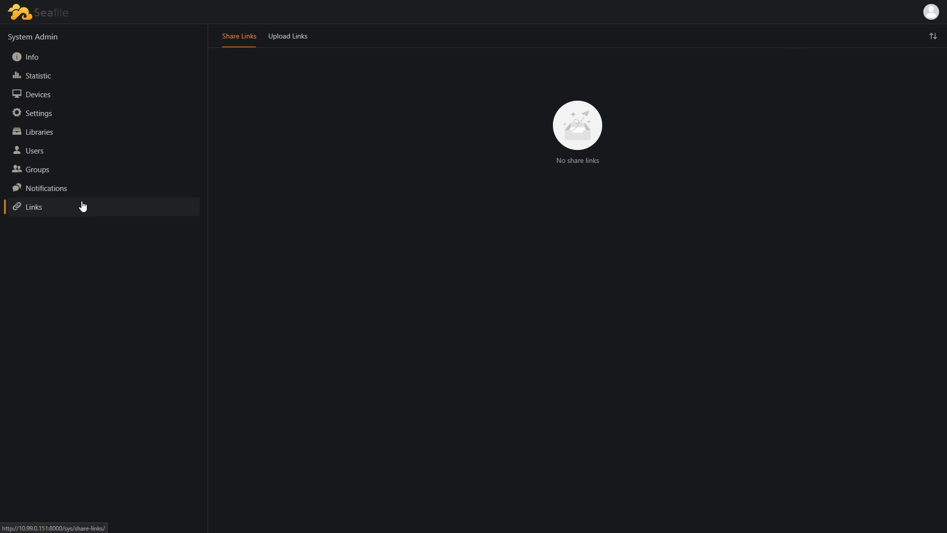